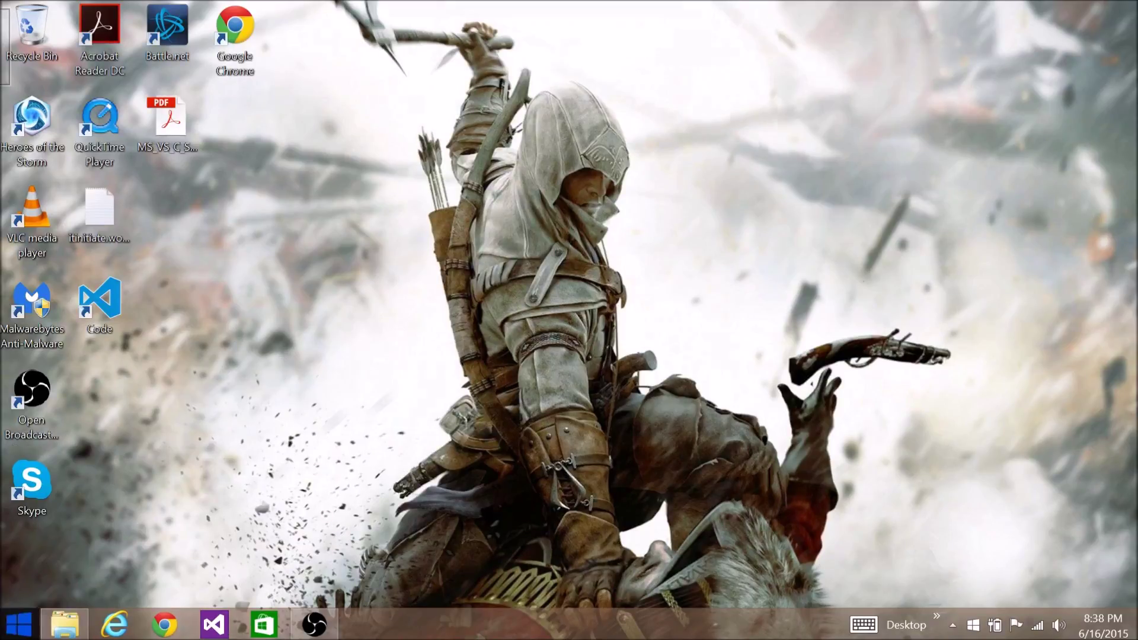
- Launch Windows PowerShell from the Start menu search
click(18, 625)
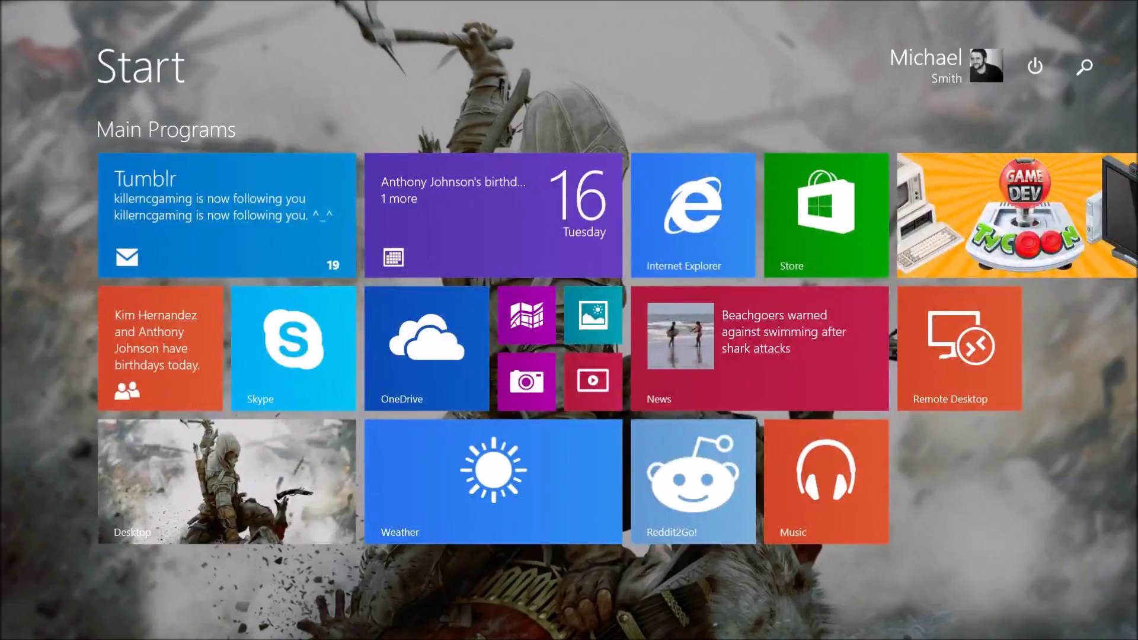
text(powerShell)
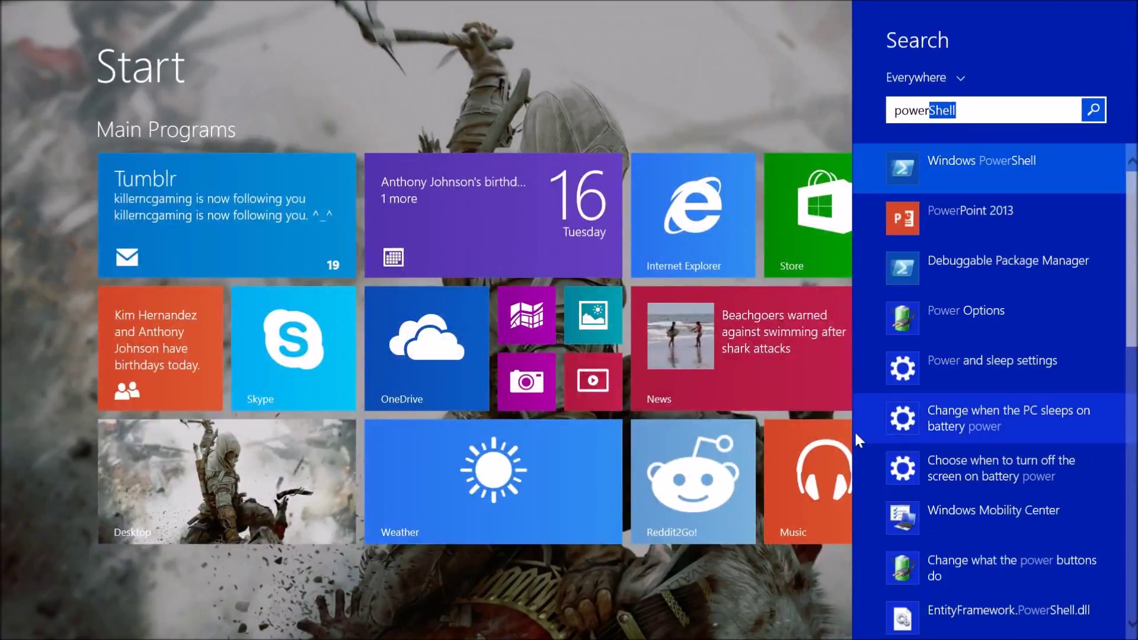
click(1054, 172)
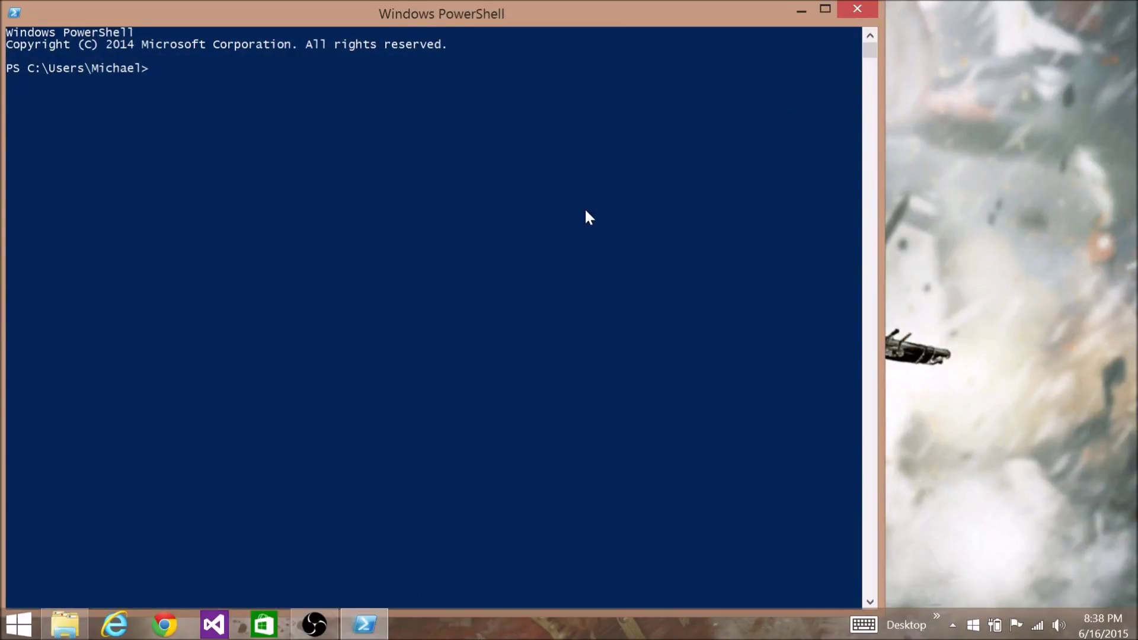
text(ppower)
text(cfg)
text( /batt)
text(eryreport)
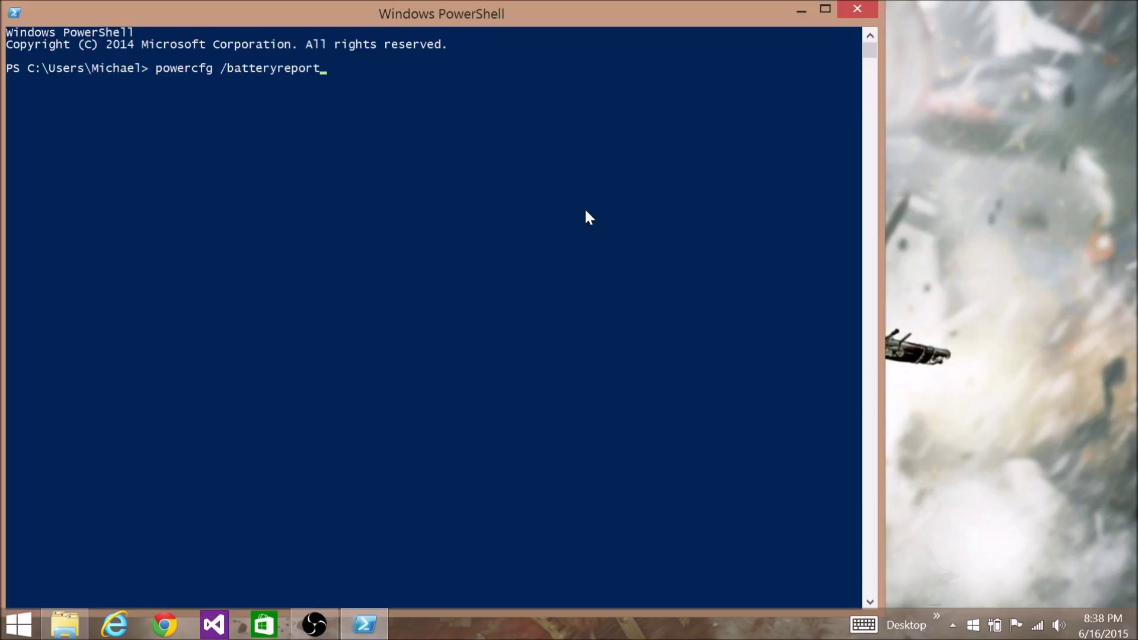
- Run powercfg /batteryreport to create battery-report.html in the home folder
key(Return)
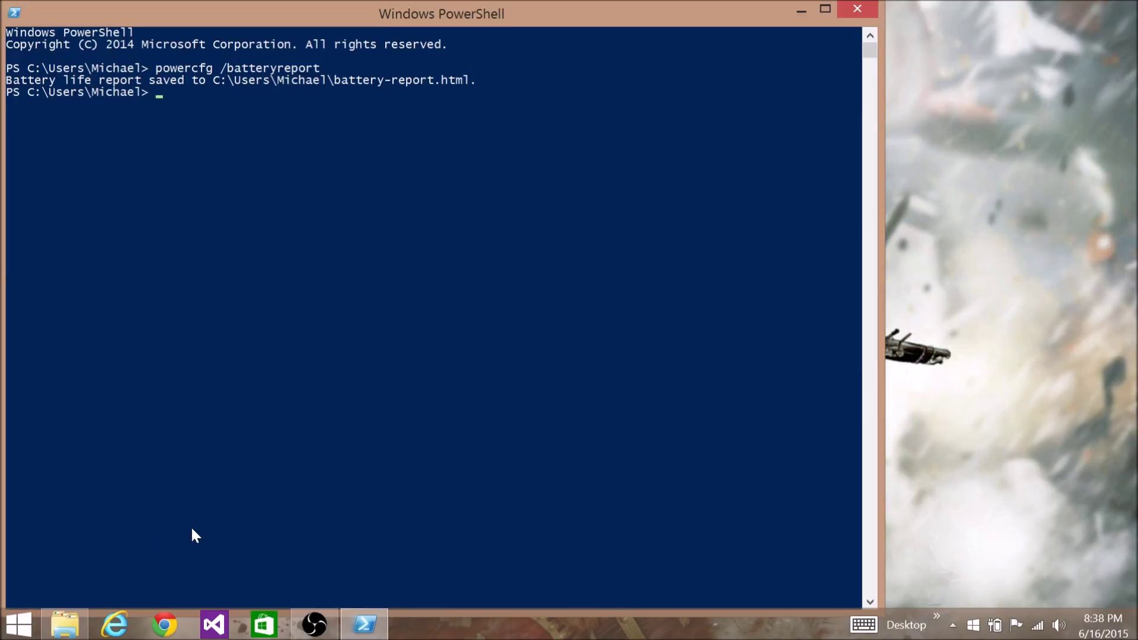
- Browse File Explorer through Windows (C:) and Users to the user's home folder
click(65, 625)
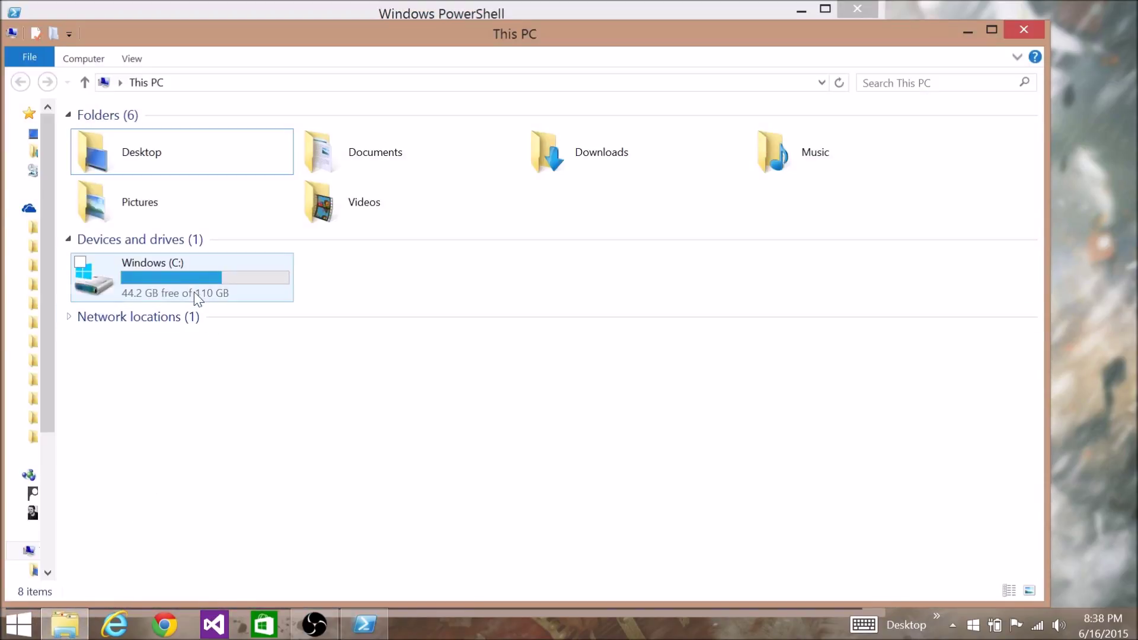
click(171, 268)
double_click(171, 269)
double_click(124, 286)
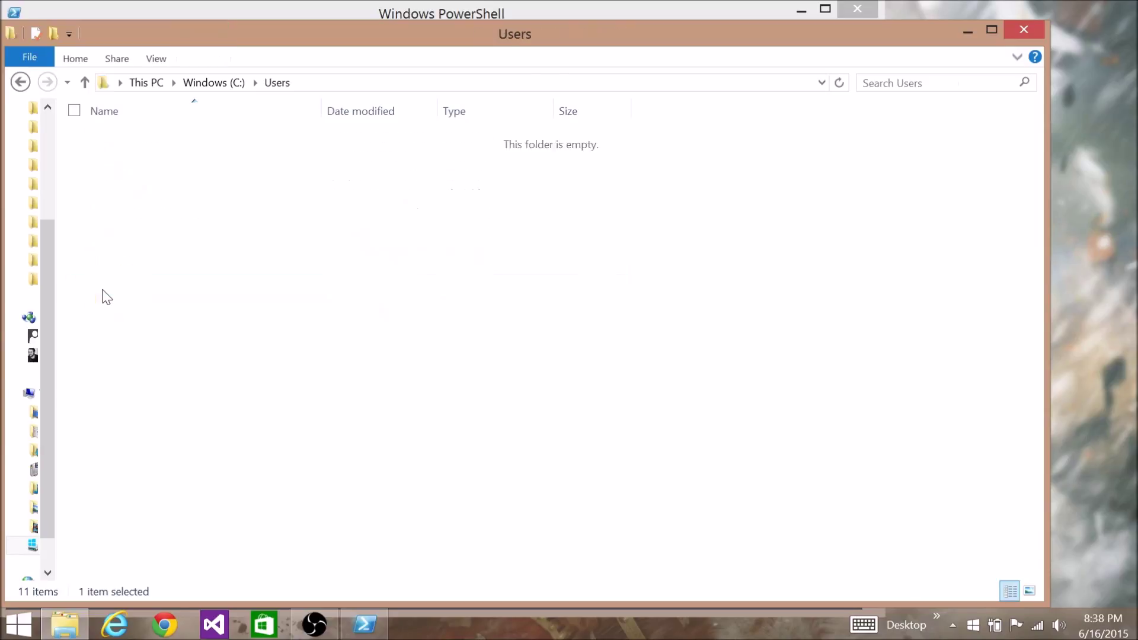
double_click(172, 175)
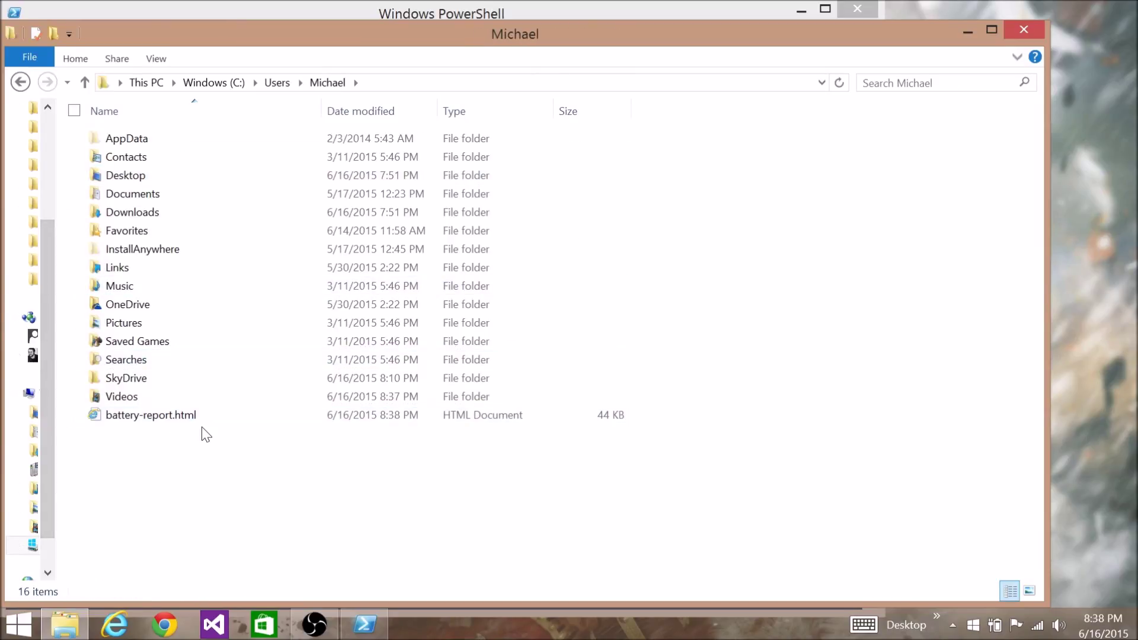
- Open battery-report.html in Internet Explorer
double_click(151, 424)
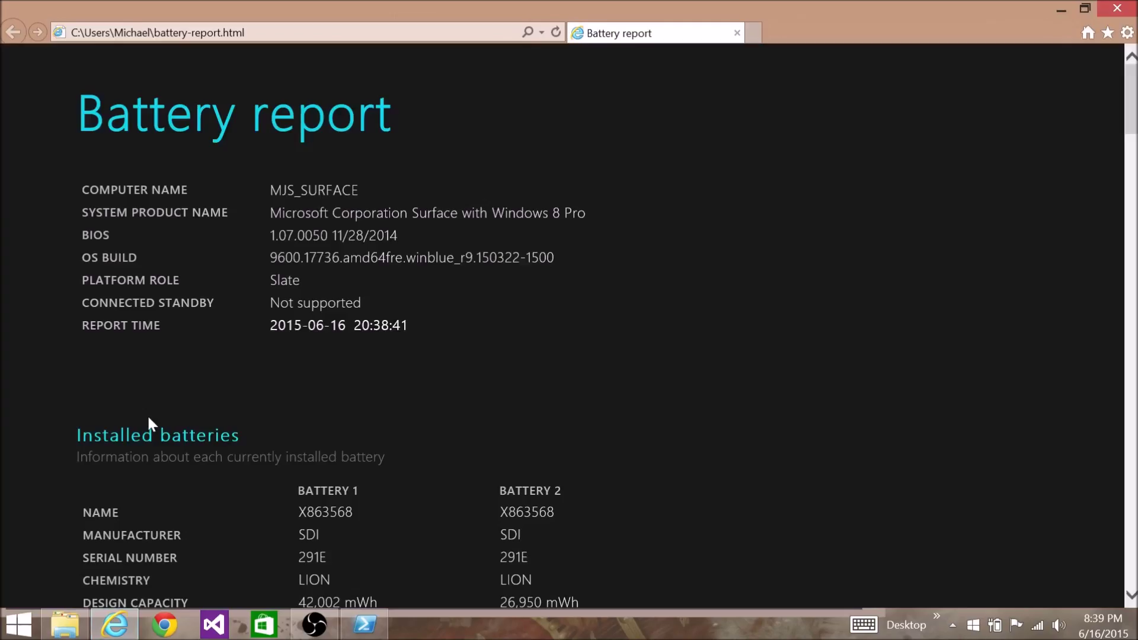
scroll(147, 414, down, 1)
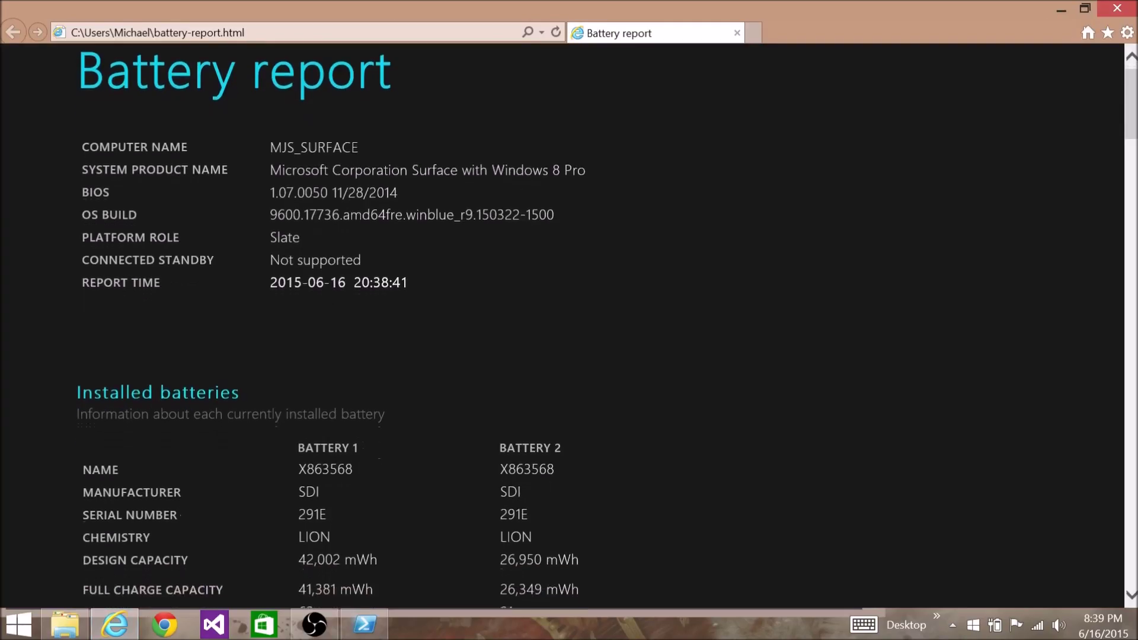
scroll(147, 414, down, 1)
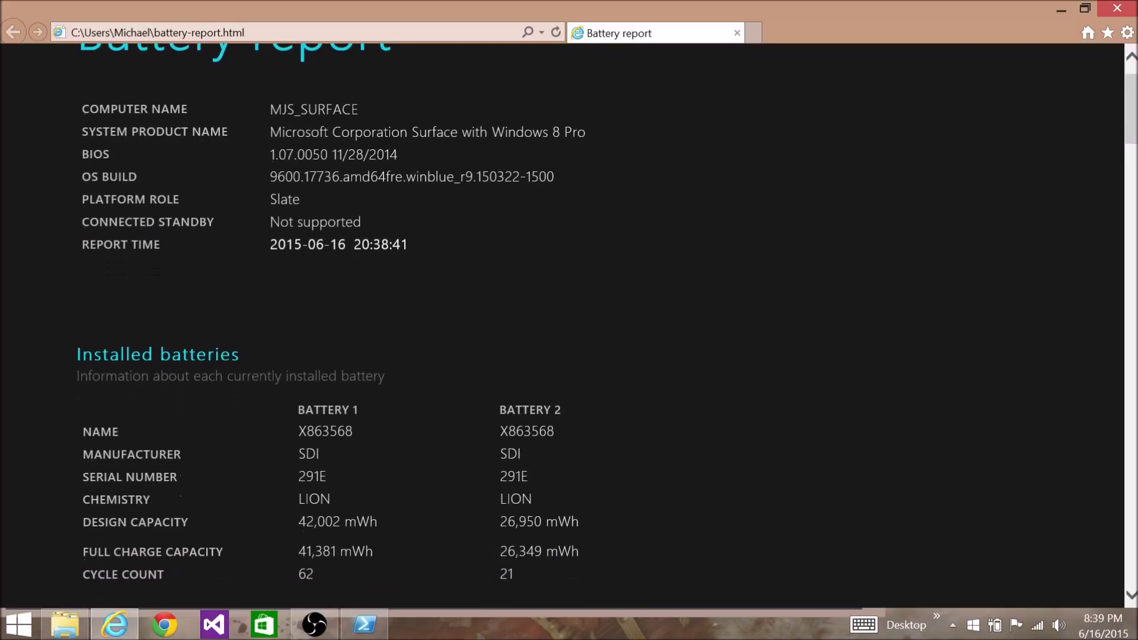
scroll(146, 414, down, 2)
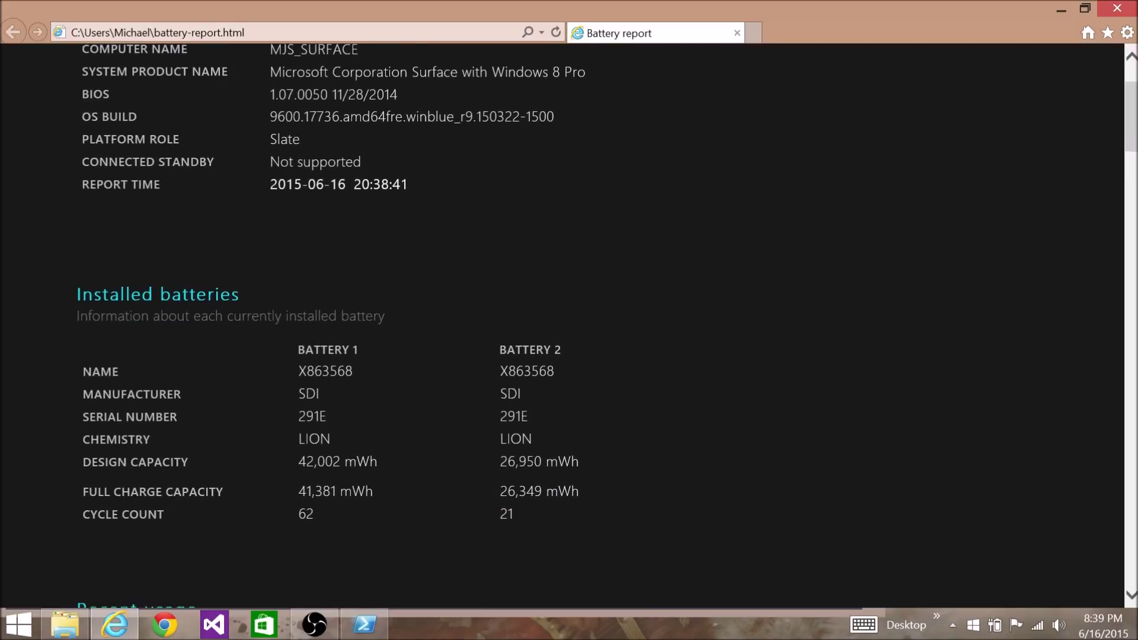
scroll(146, 414, up, 2)
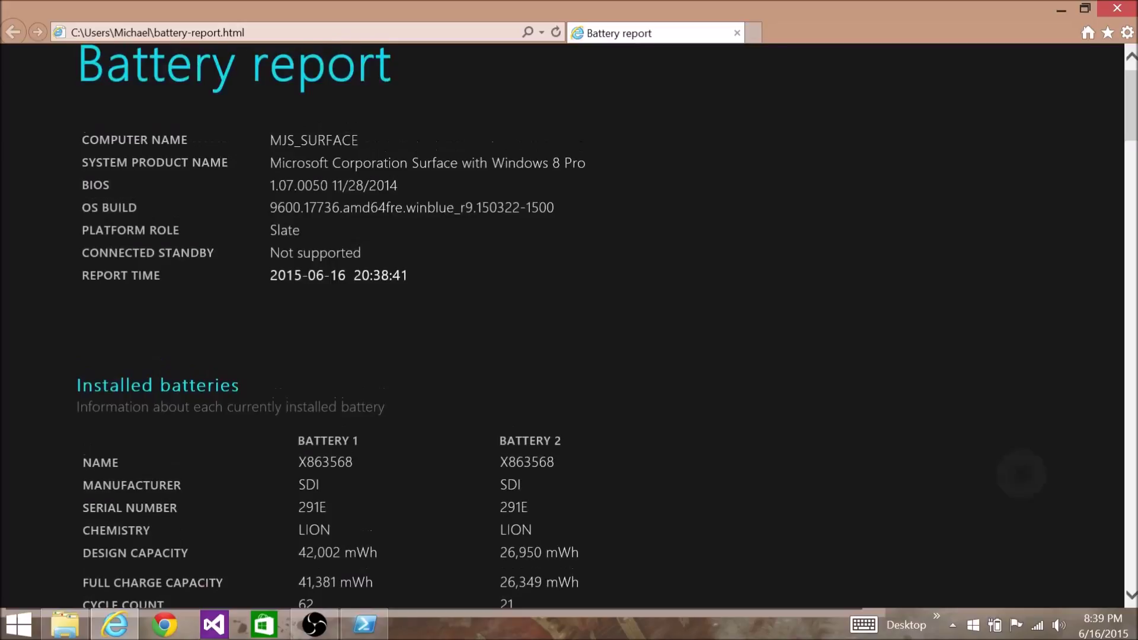
scroll(147, 414, down, 1)
scroll(146, 415, down, 1)
scroll(147, 415, down, 1)
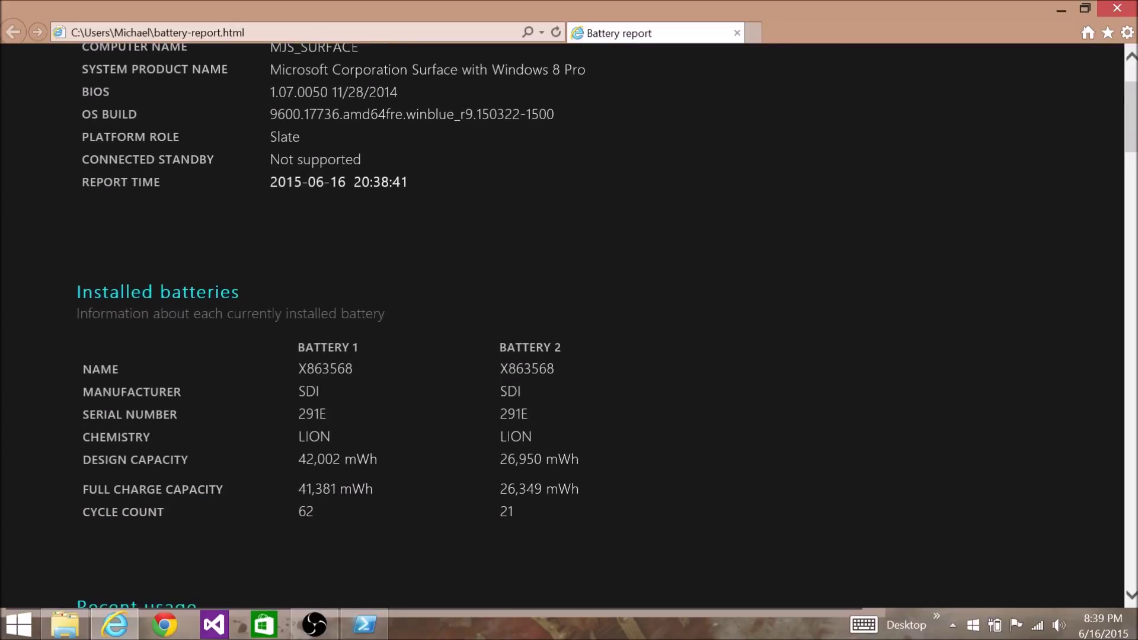
scroll(147, 414, down, 1)
scroll(147, 414, down, 1)
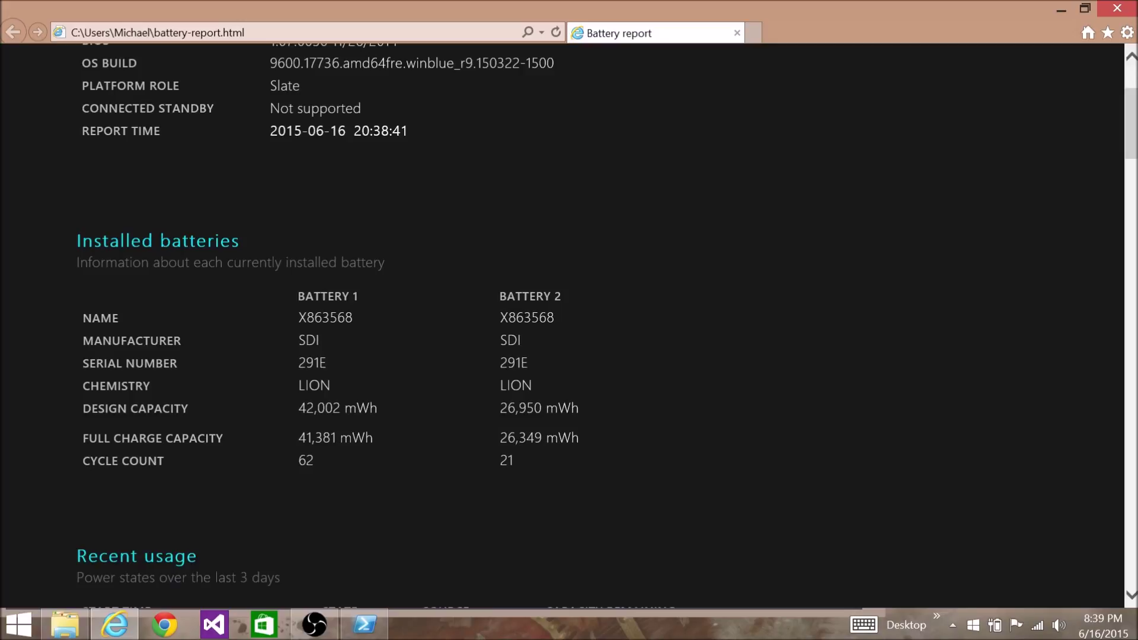
scroll(569, 320, up, 1)
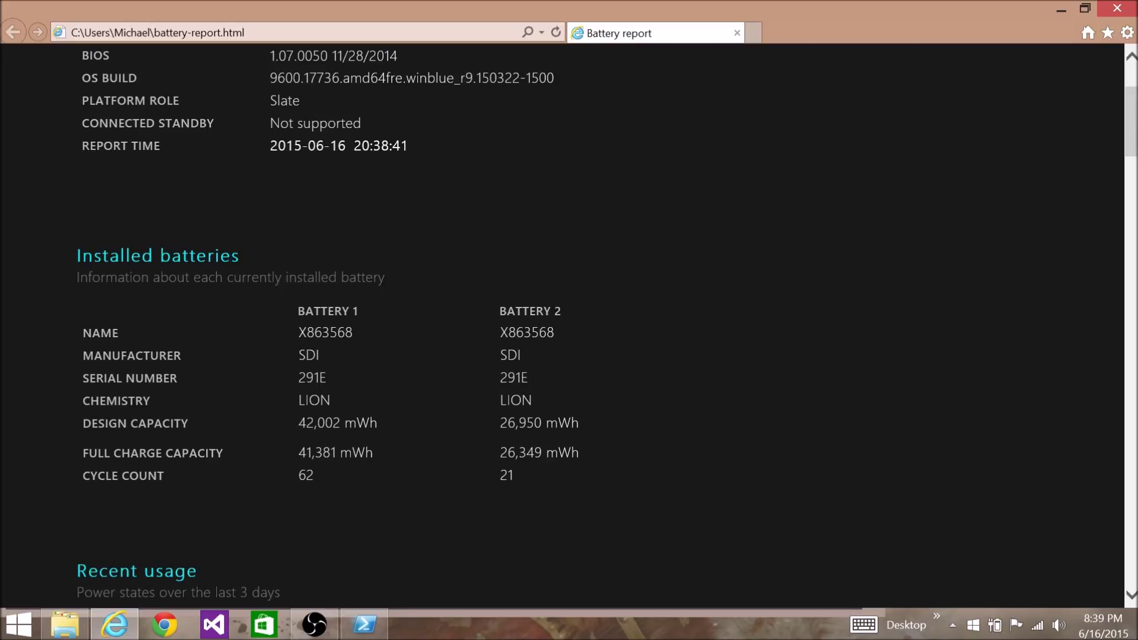
scroll(569, 356, down, 4)
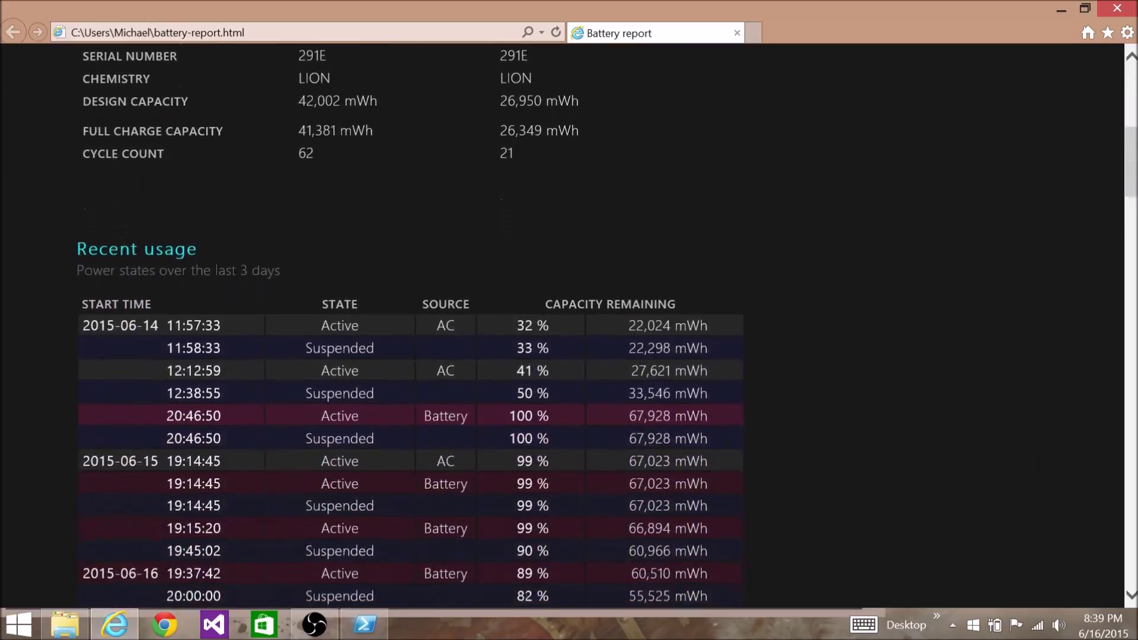
scroll(569, 356, down, 1)
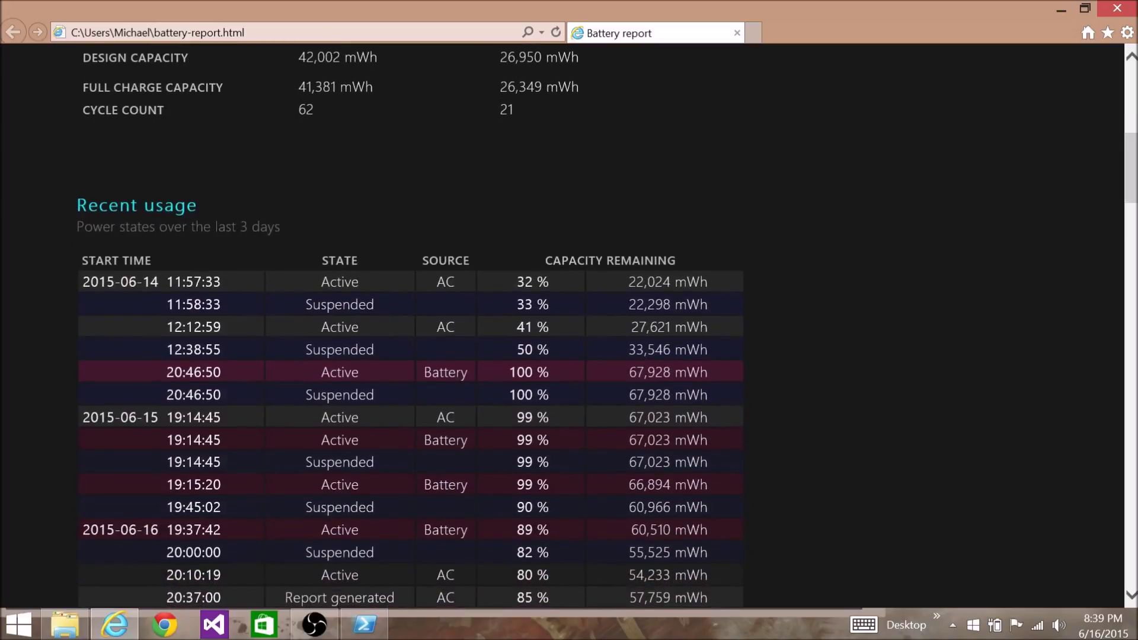
scroll(569, 356, down, 2)
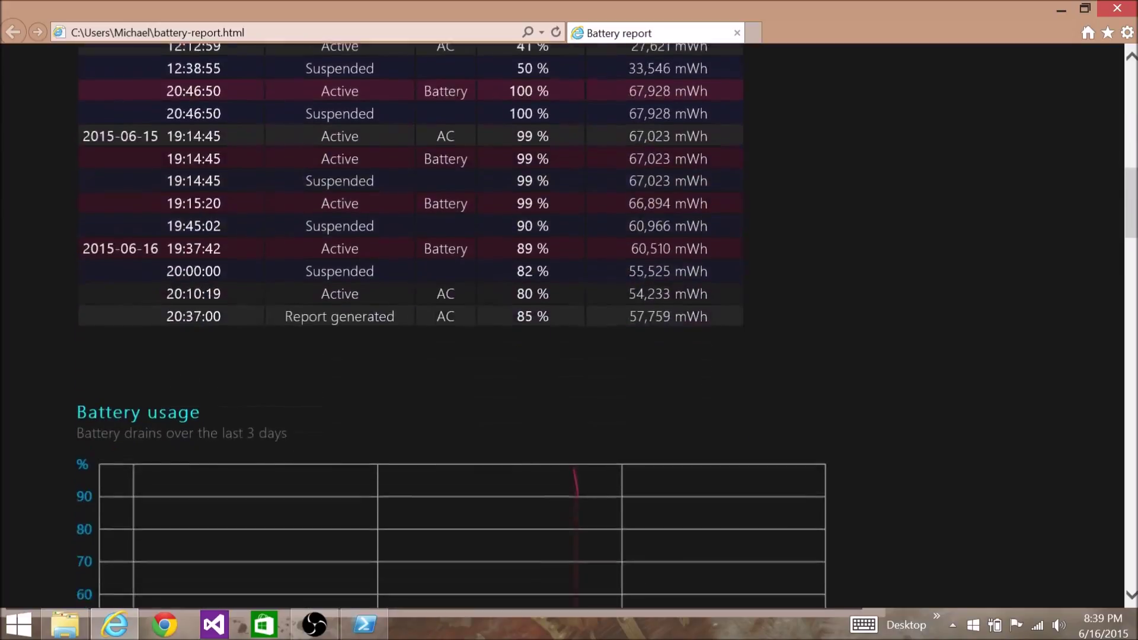
scroll(569, 356, down, 1)
scroll(569, 356, down, 1)
scroll(569, 356, down, 1)
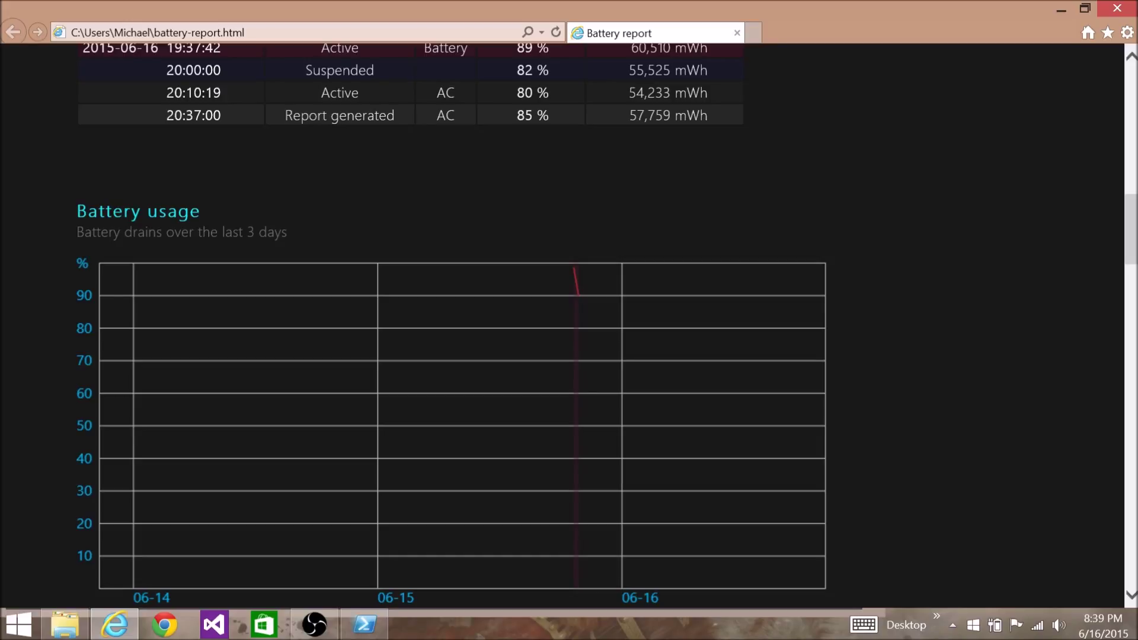
scroll(569, 356, down, 1)
scroll(570, 356, down, 1)
scroll(569, 355, down, 1)
scroll(569, 355, down, 1)
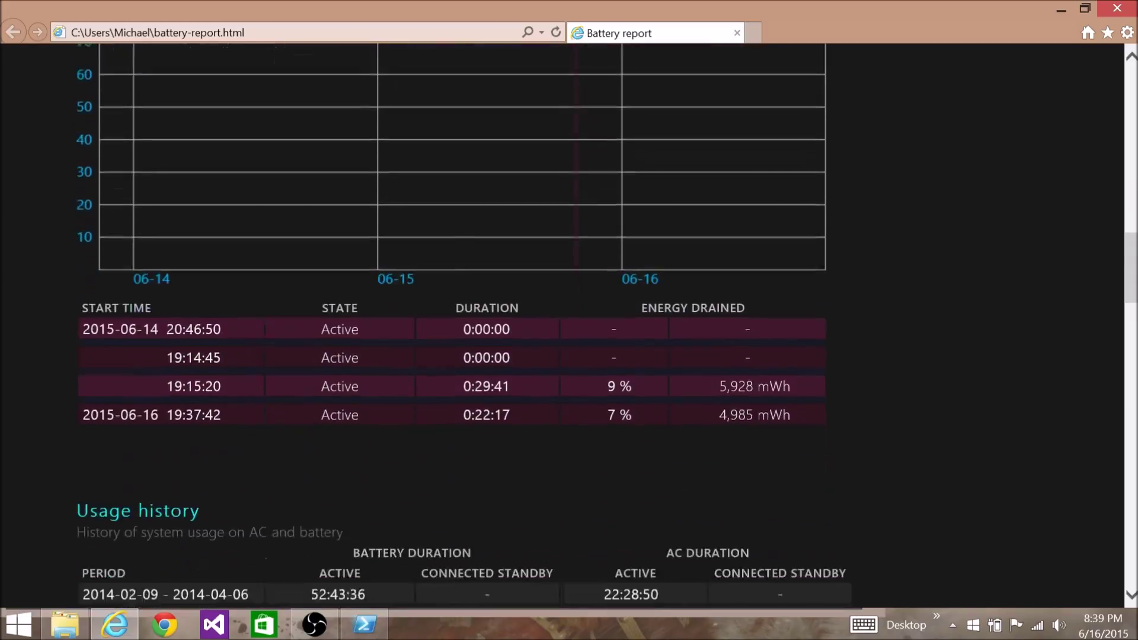
scroll(569, 356, down, 1)
scroll(569, 355, down, 1)
scroll(570, 356, down, 1)
scroll(569, 356, down, 1)
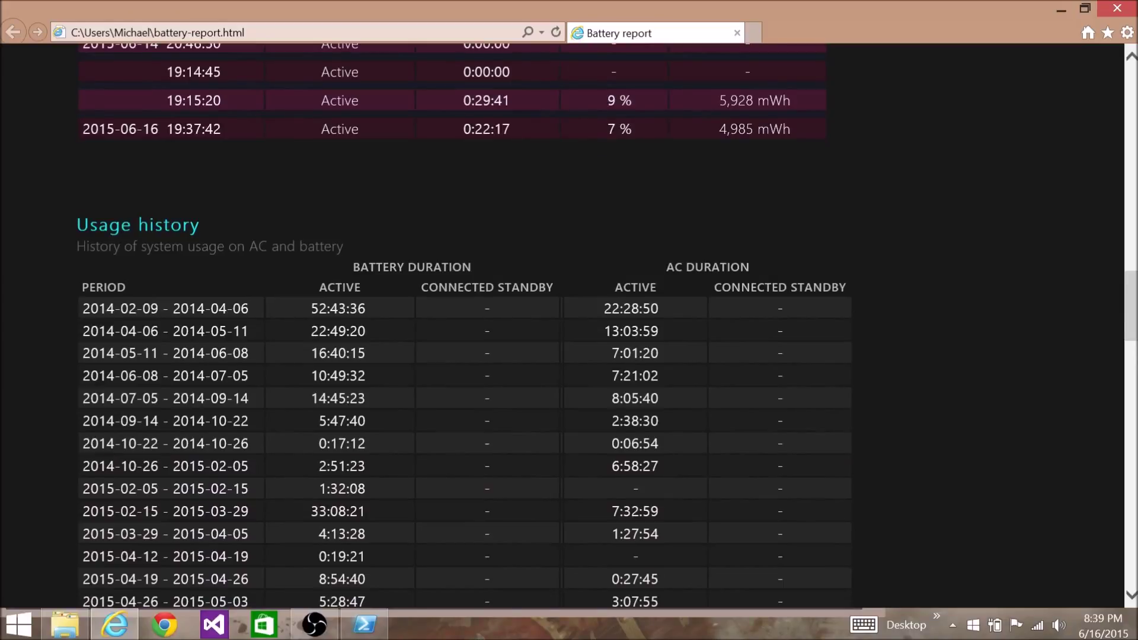
scroll(568, 356, down, 1)
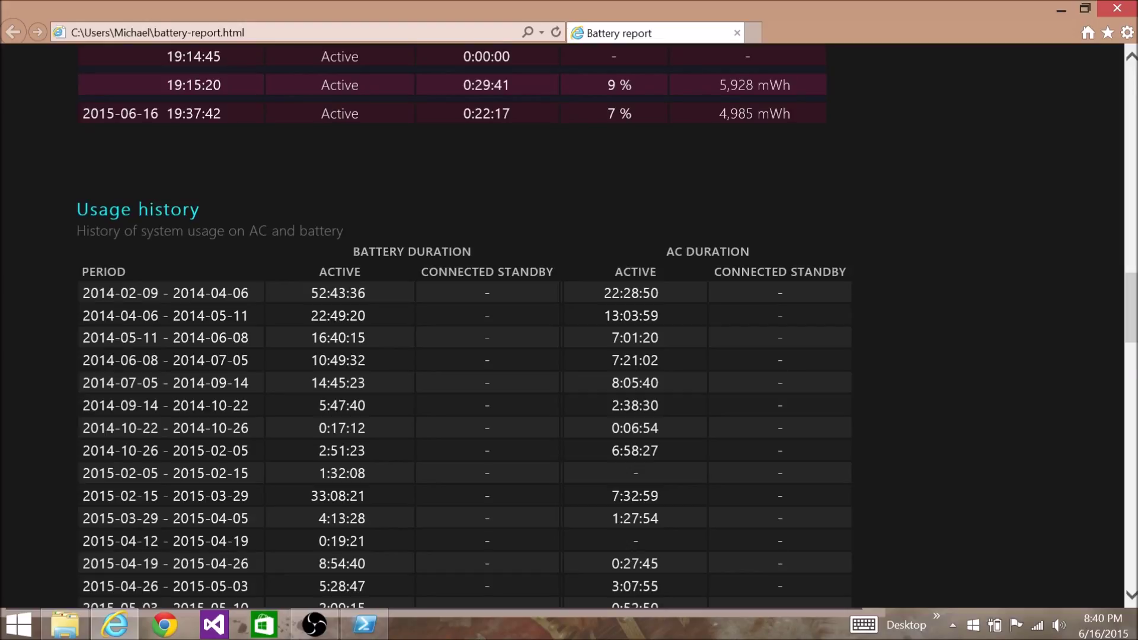
scroll(569, 356, down, 3)
scroll(569, 356, down, 1)
scroll(569, 356, up, 1)
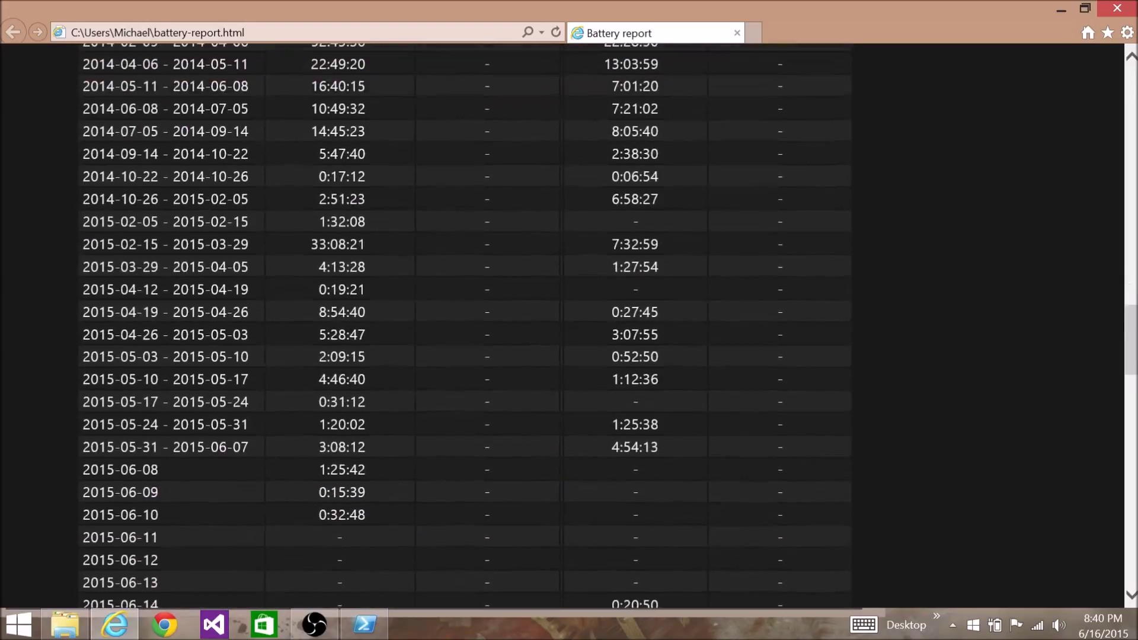
scroll(569, 355, up, 1)
scroll(570, 356, up, 2)
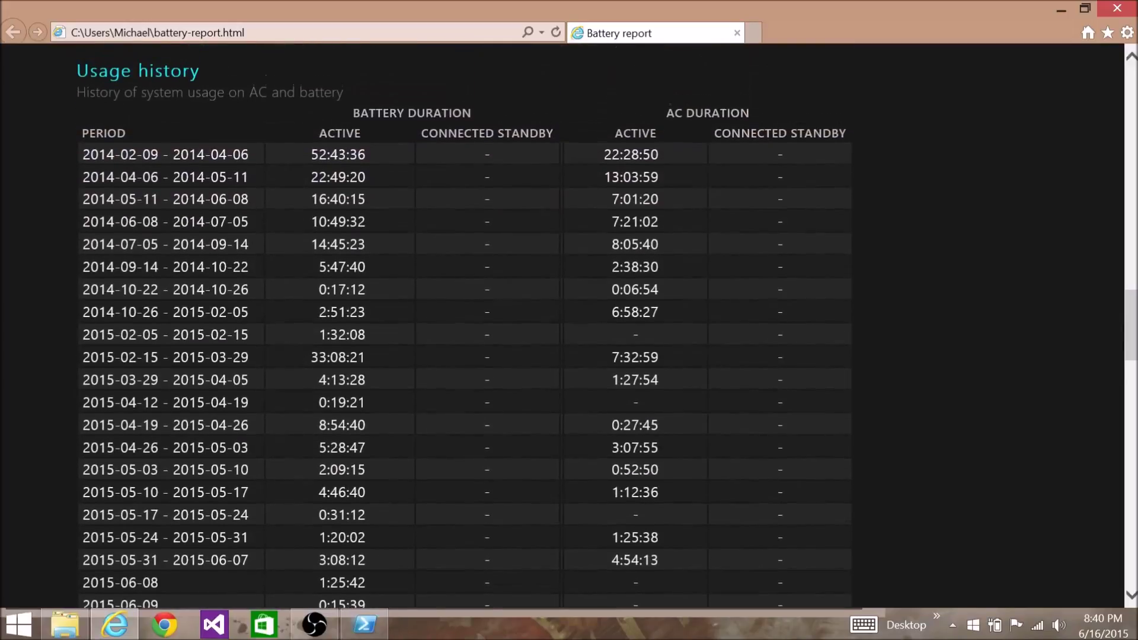
scroll(569, 356, down, 2)
scroll(569, 355, down, 3)
scroll(569, 355, down, 1)
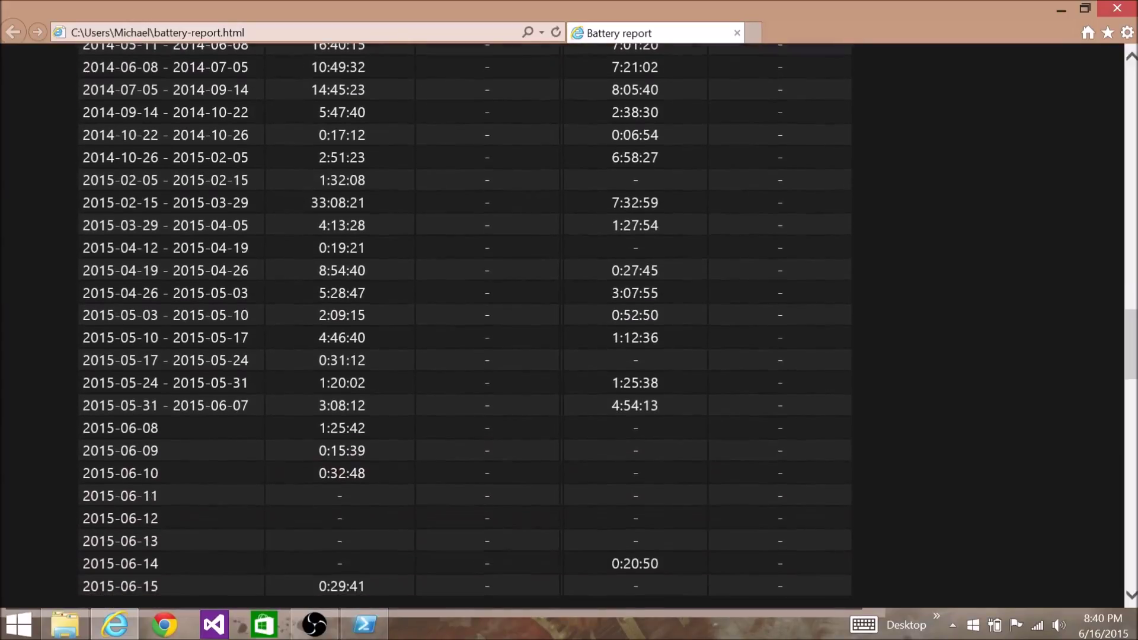
scroll(569, 356, down, 2)
scroll(569, 356, down, 2)
scroll(569, 357, down, 1)
scroll(570, 355, down, 3)
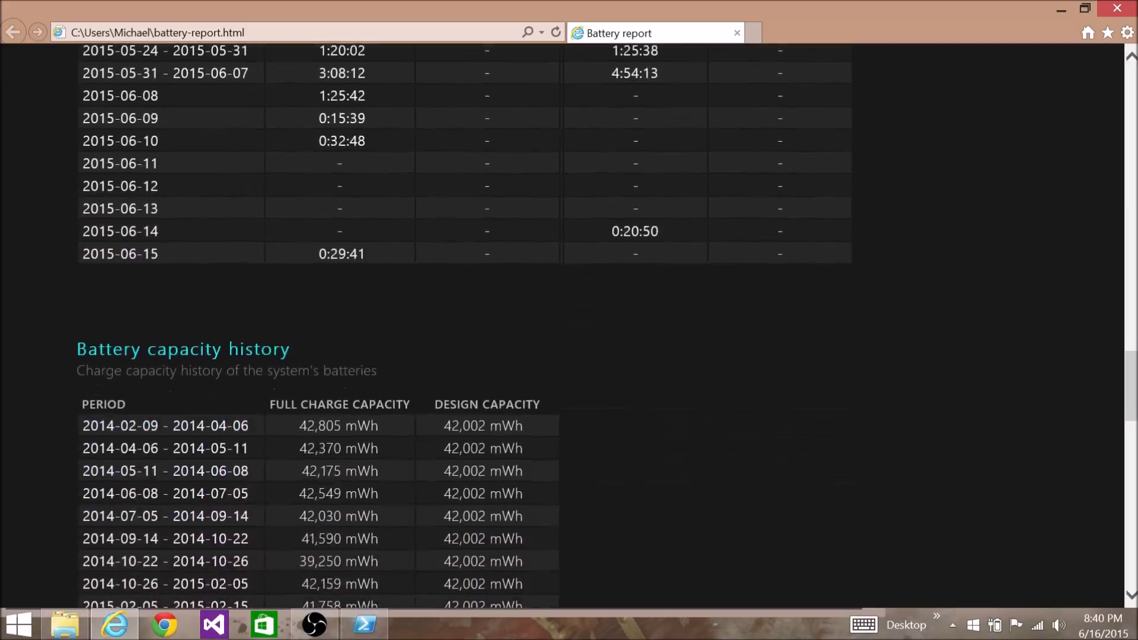
scroll(570, 356, down, 2)
scroll(569, 356, down, 1)
scroll(569, 357, down, 1)
scroll(570, 355, down, 2)
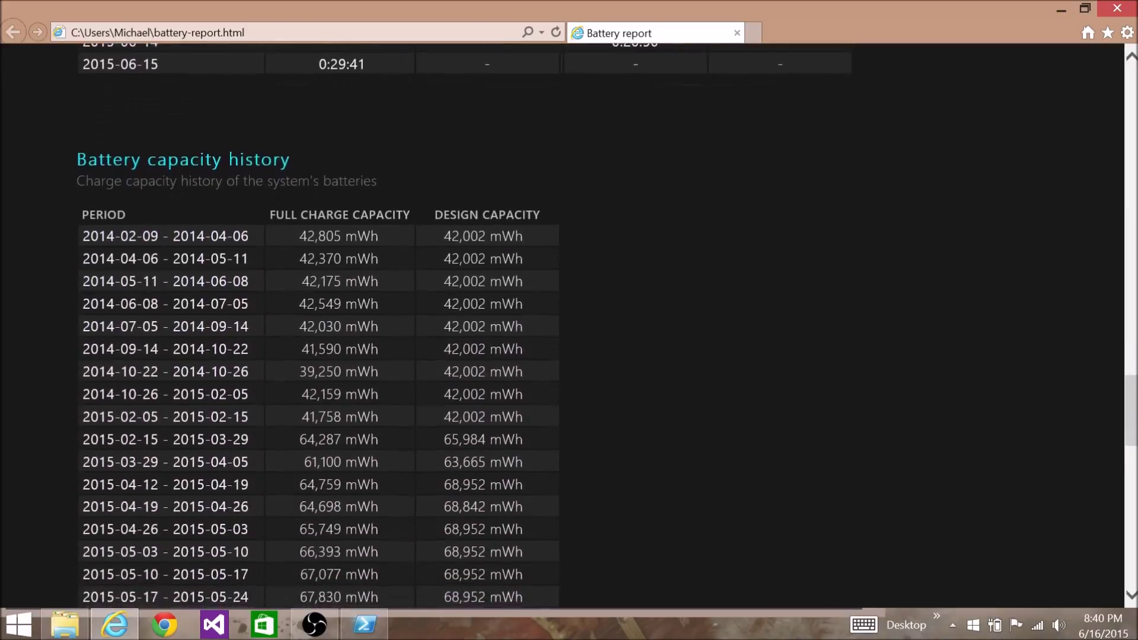
scroll(570, 356, down, 1)
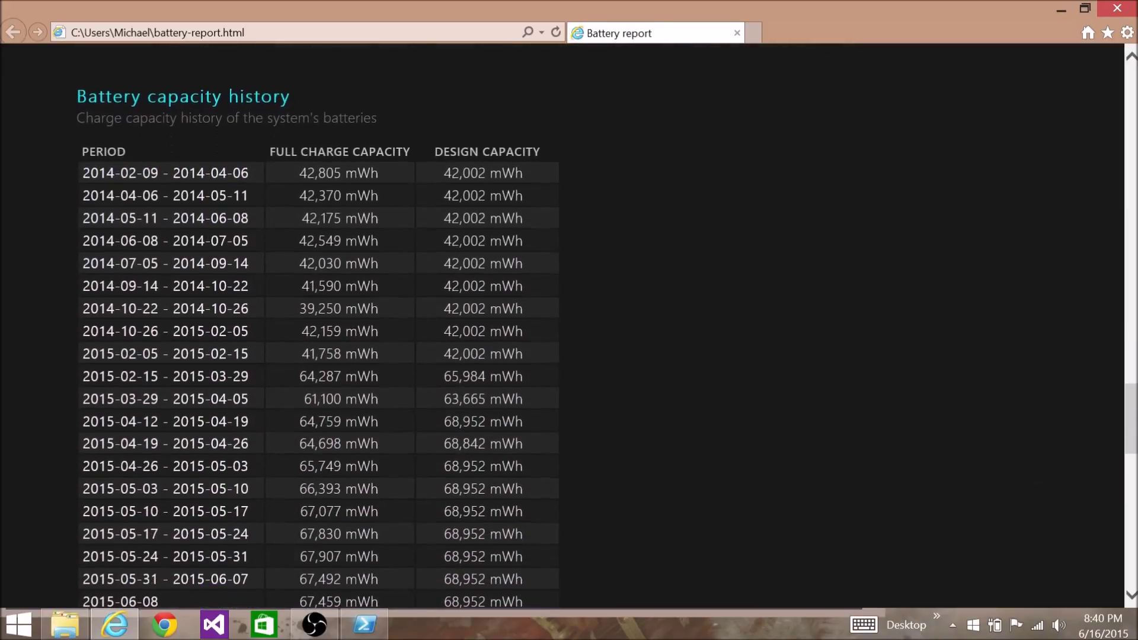
scroll(569, 356, down, 1)
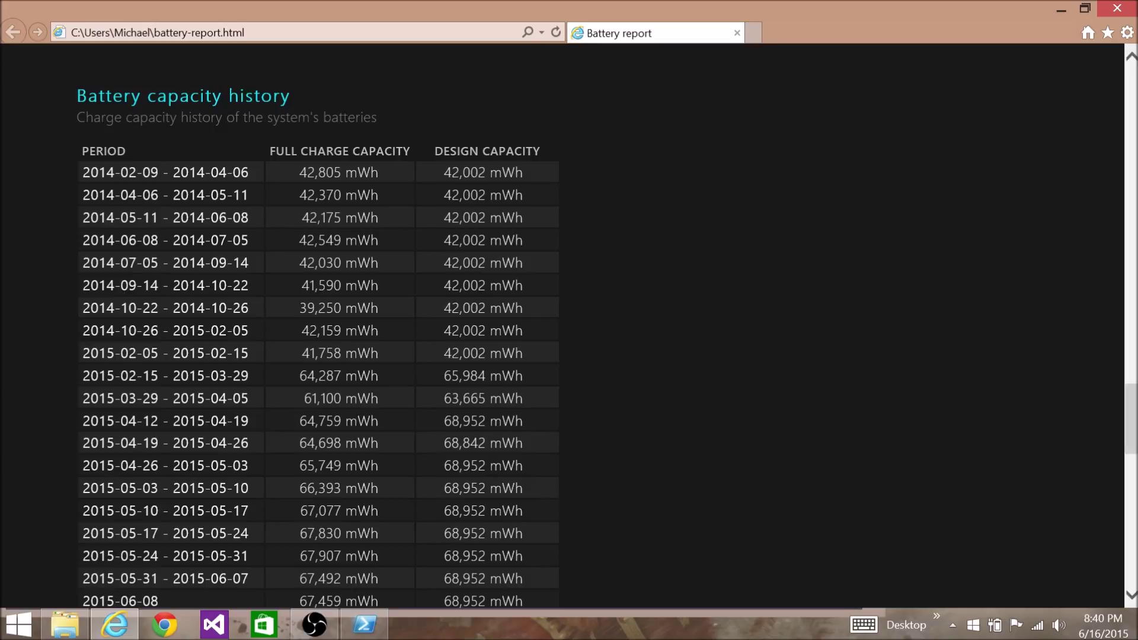
scroll(569, 356, down, 4)
scroll(569, 355, down, 4)
scroll(569, 356, down, 4)
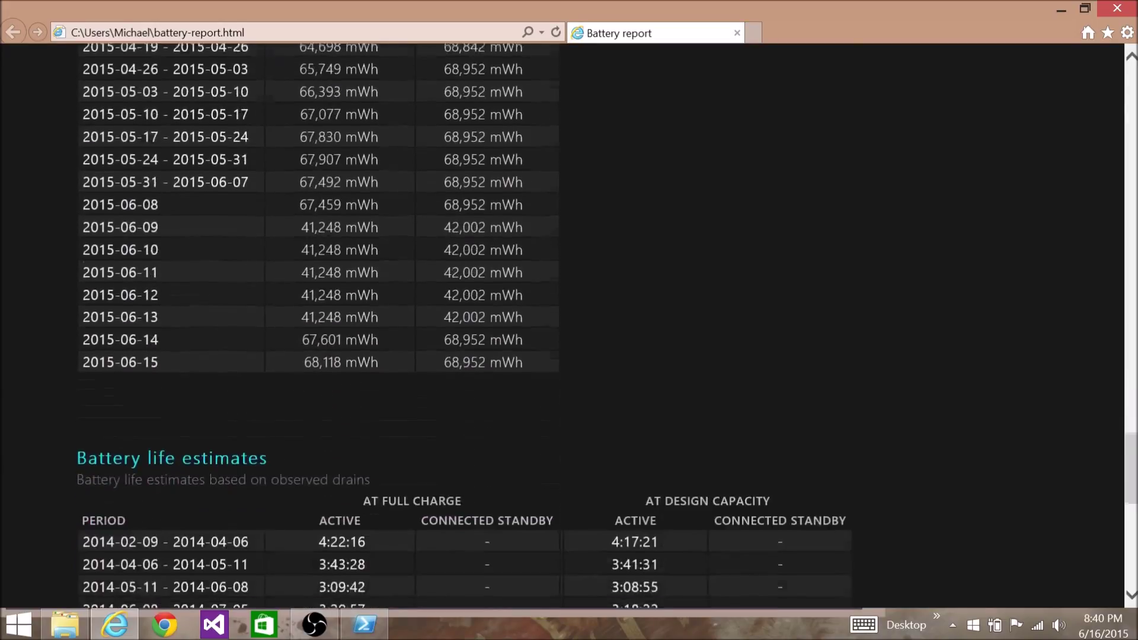
scroll(568, 356, down, 2)
scroll(569, 356, down, 2)
scroll(569, 355, down, 2)
scroll(569, 356, down, 2)
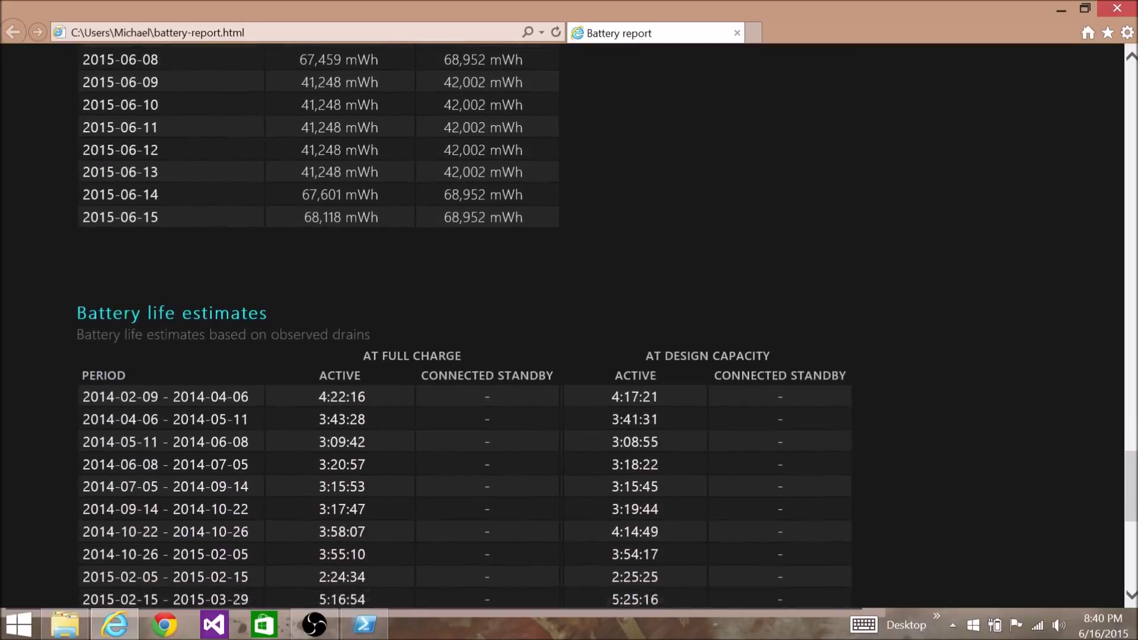
scroll(569, 355, down, 2)
scroll(569, 356, down, 1)
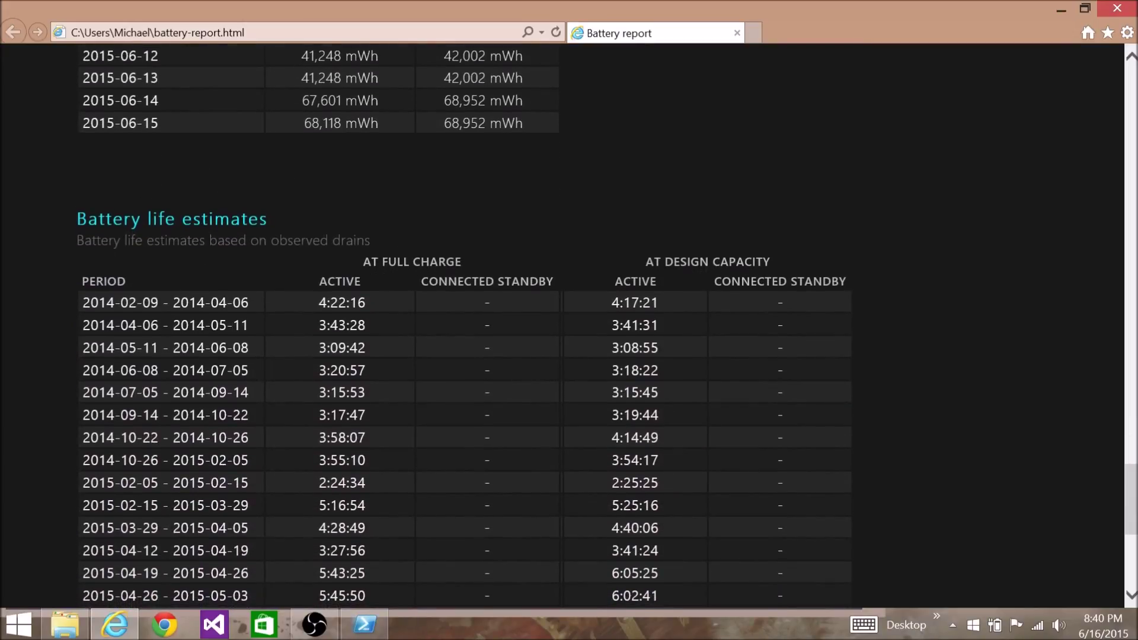
scroll(569, 356, down, 1)
scroll(569, 355, down, 1)
scroll(569, 356, down, 1)
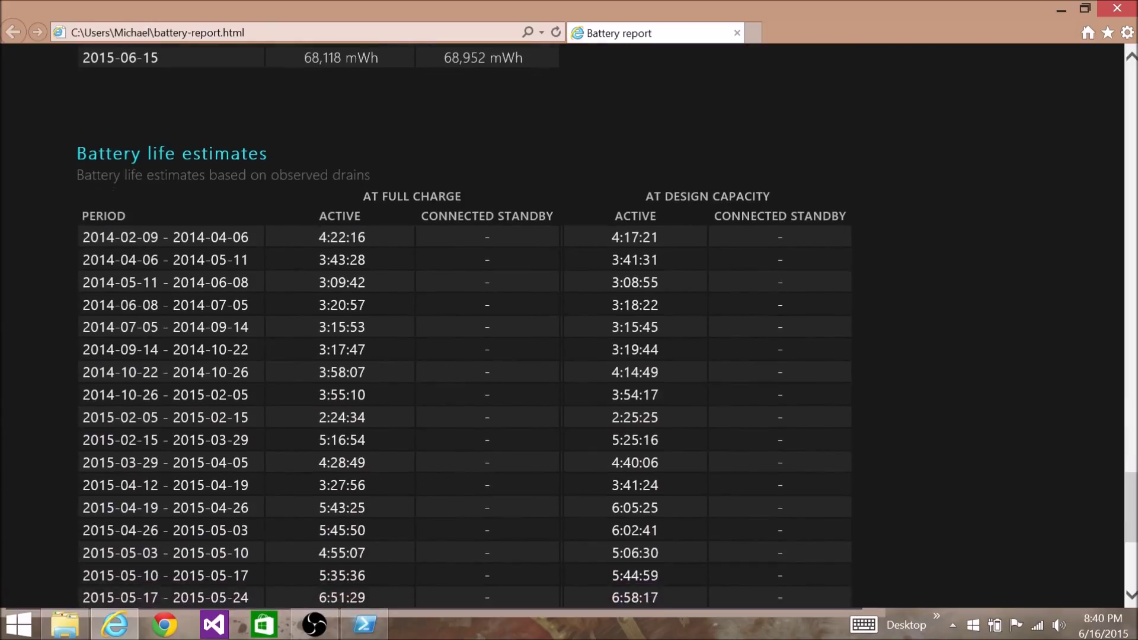
scroll(569, 355, down, 1)
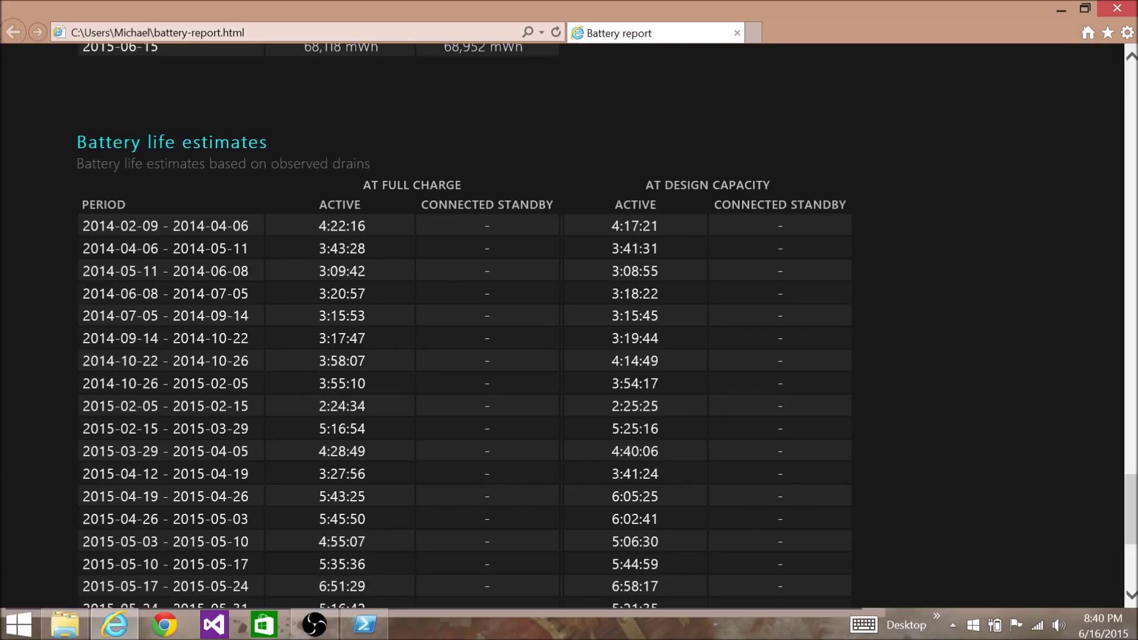
scroll(569, 356, down, 2)
scroll(569, 355, down, 2)
scroll(569, 356, down, 2)
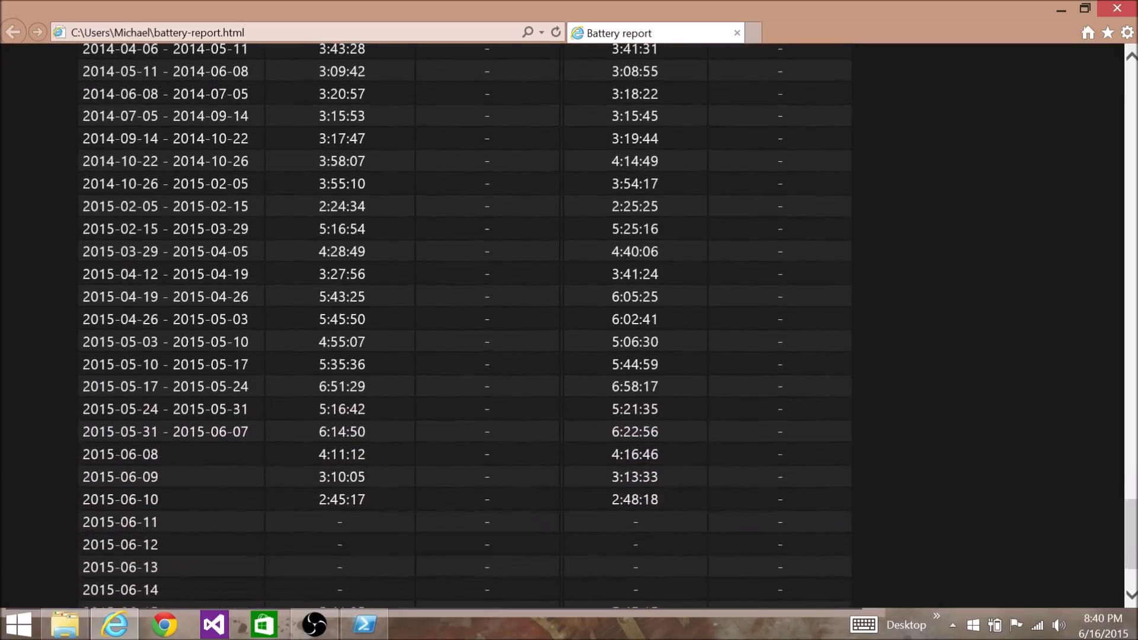
scroll(569, 355, down, 2)
scroll(569, 356, up, 1)
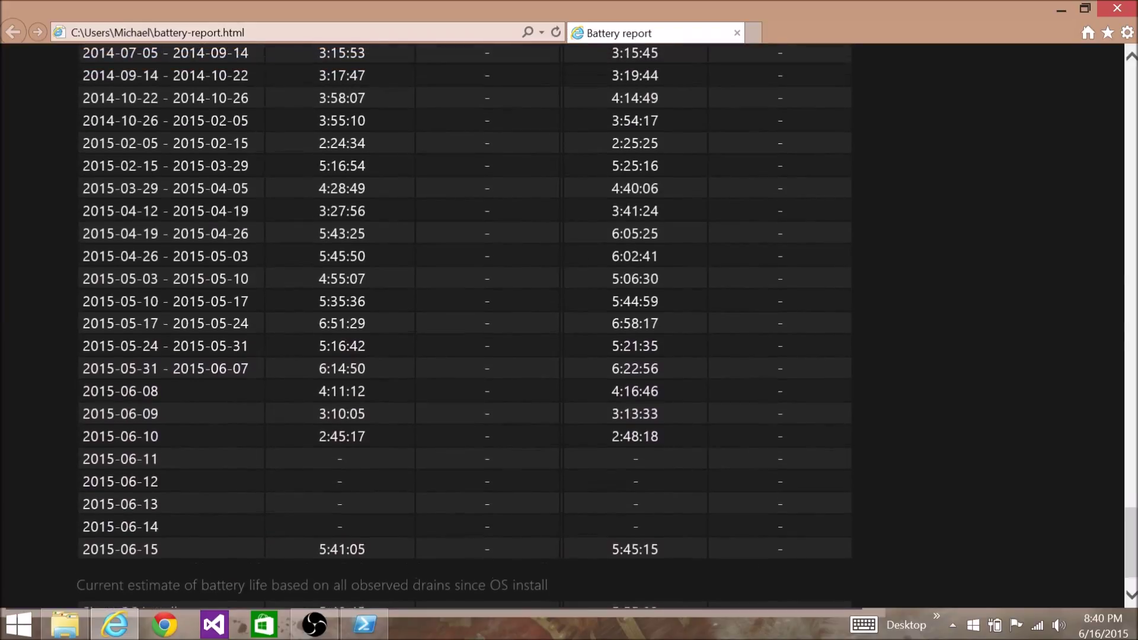
scroll(568, 356, up, 2)
scroll(569, 355, up, 2)
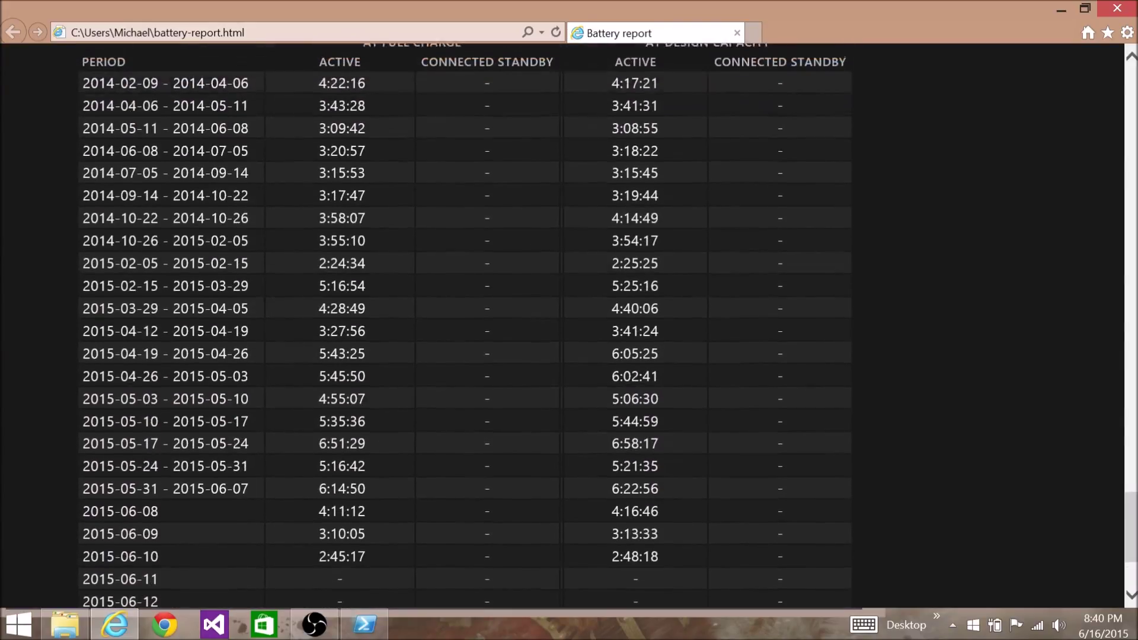
scroll(569, 356, up, 1)
scroll(569, 355, down, 3)
scroll(568, 355, down, 3)
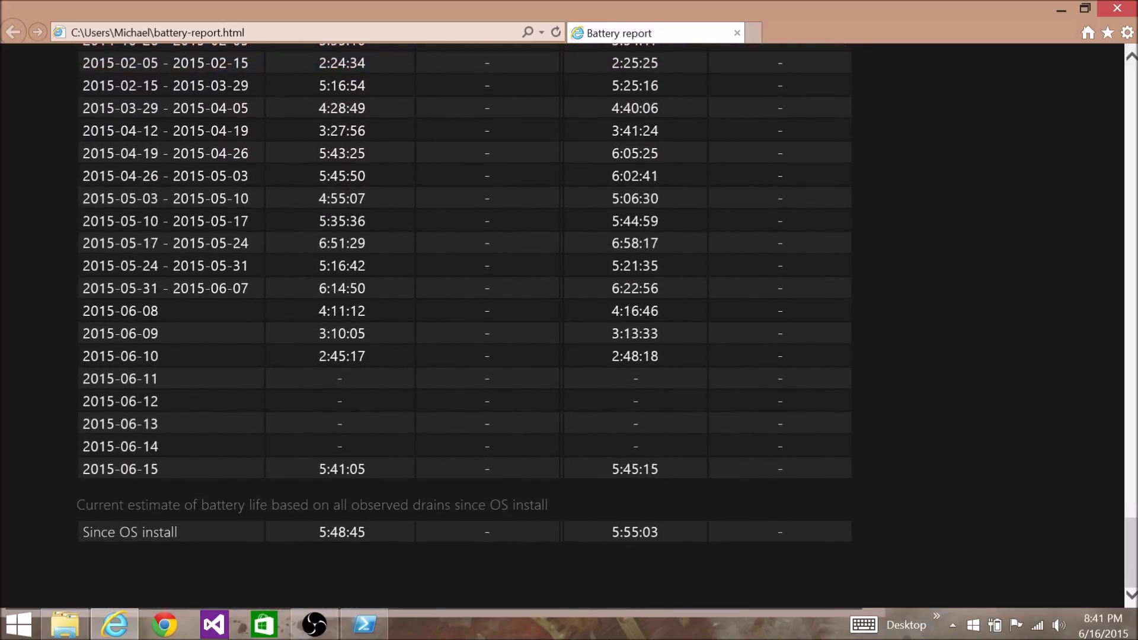
scroll(569, 356, up, 3)
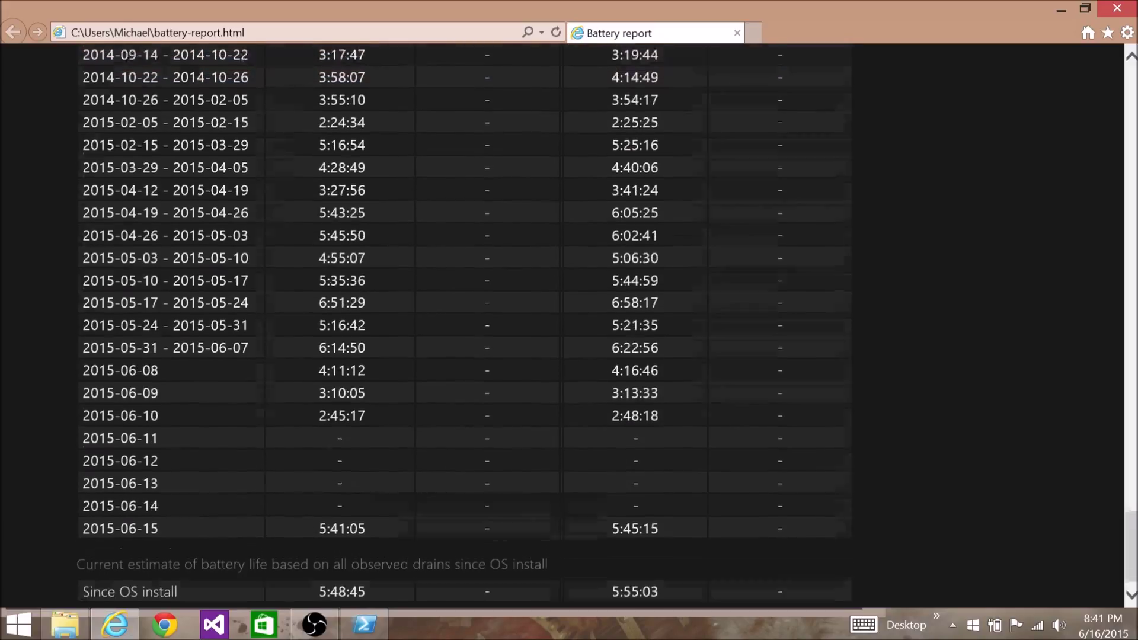
scroll(569, 355, up, 3)
scroll(569, 355, up, 1)
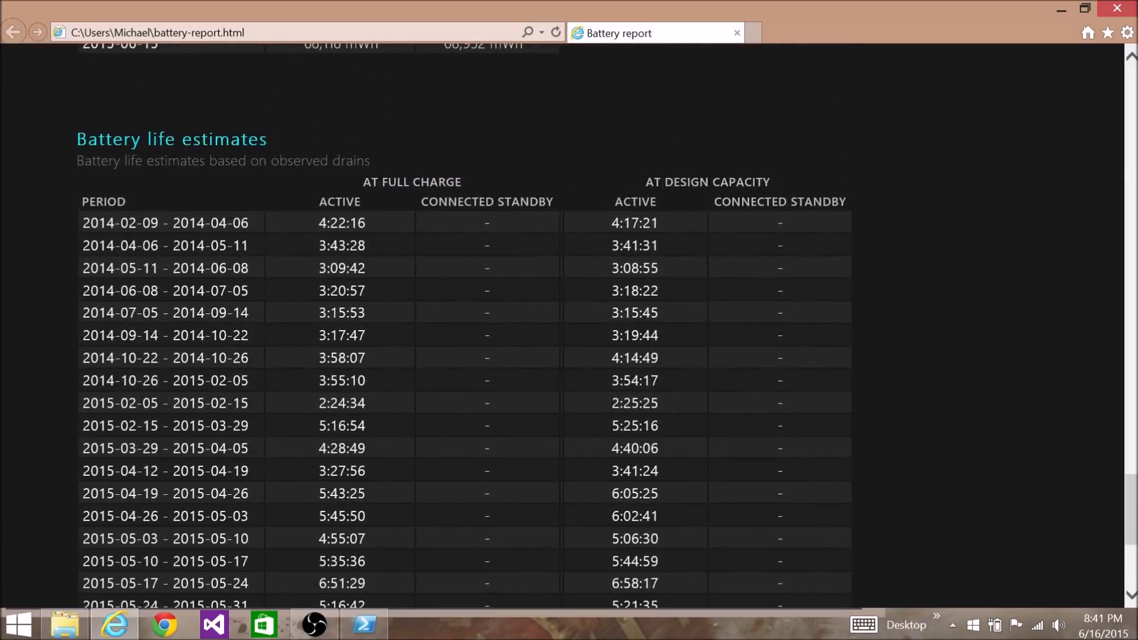
scroll(570, 356, down, 5)
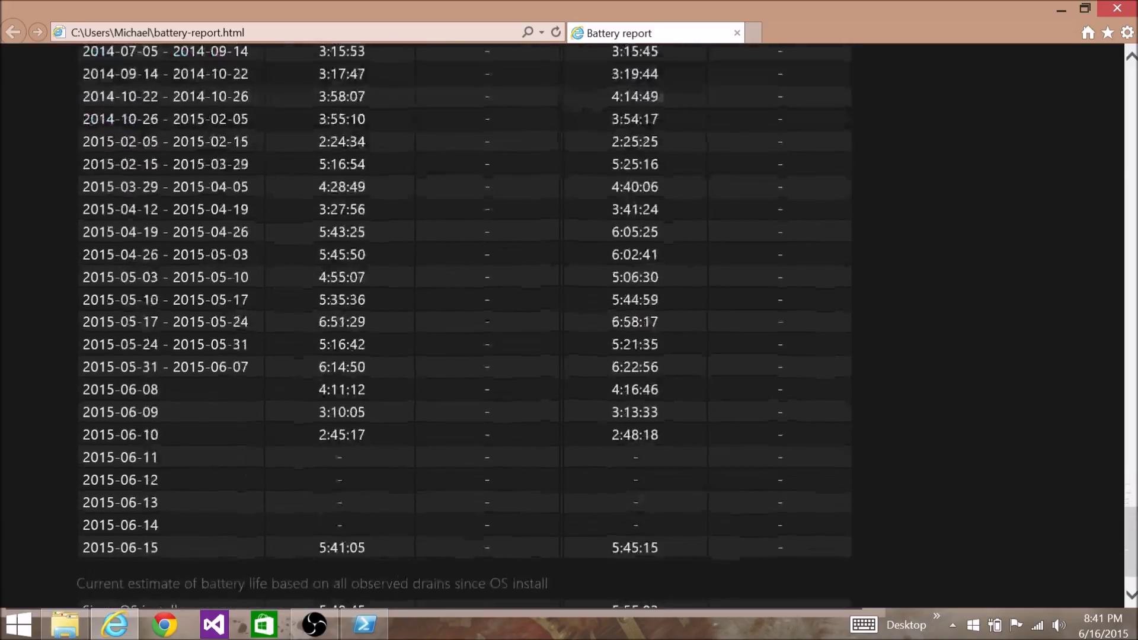
scroll(570, 355, down, 2)
scroll(569, 356, down, 1)
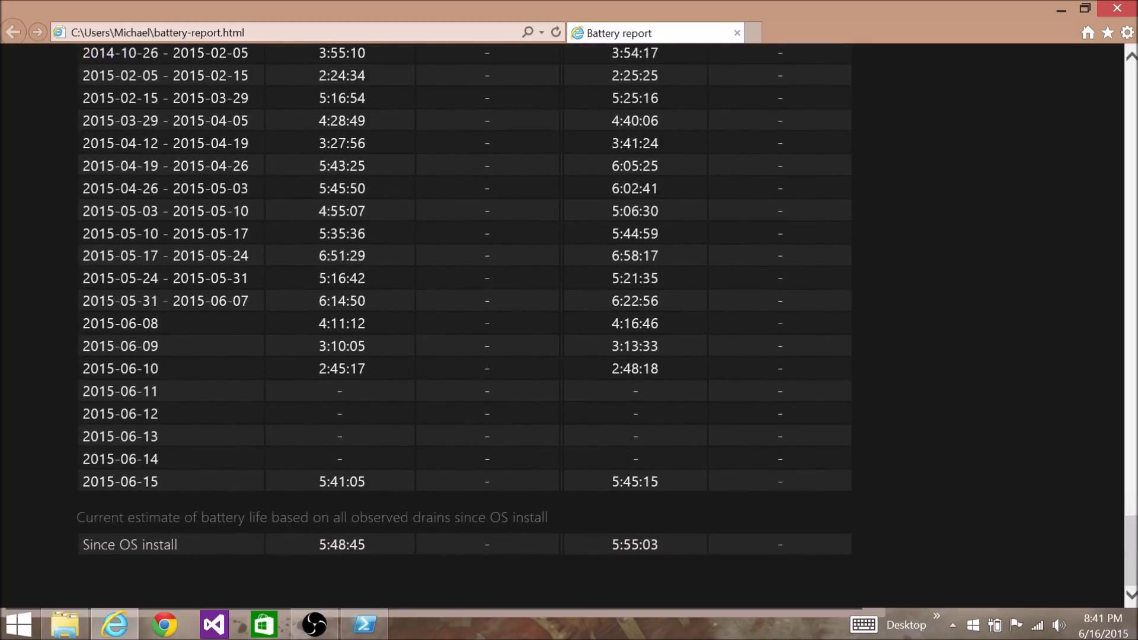